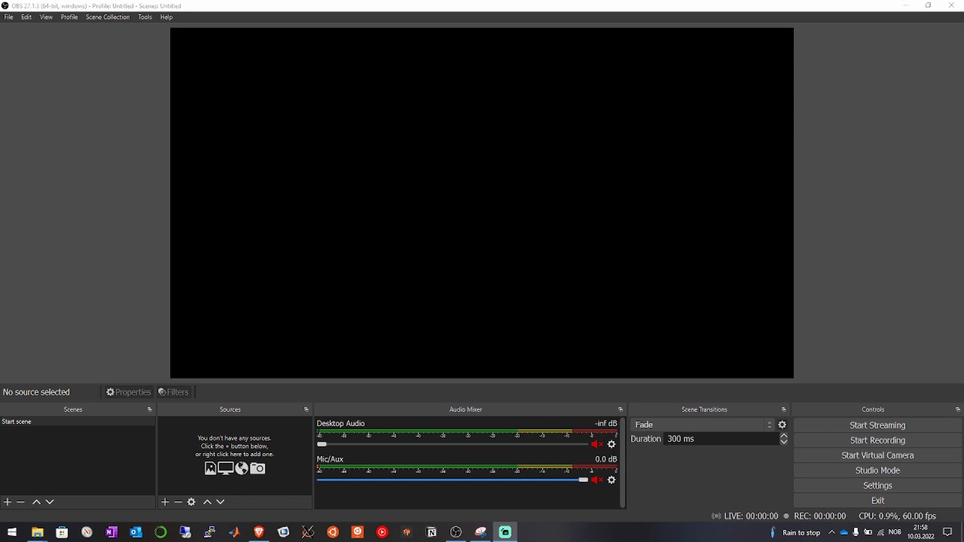
Step: Add a Video Capture Device source to the Start scene, using the Logitech StreamCam as its device
{"action": "left_click", "coordinate": [62, 423]}
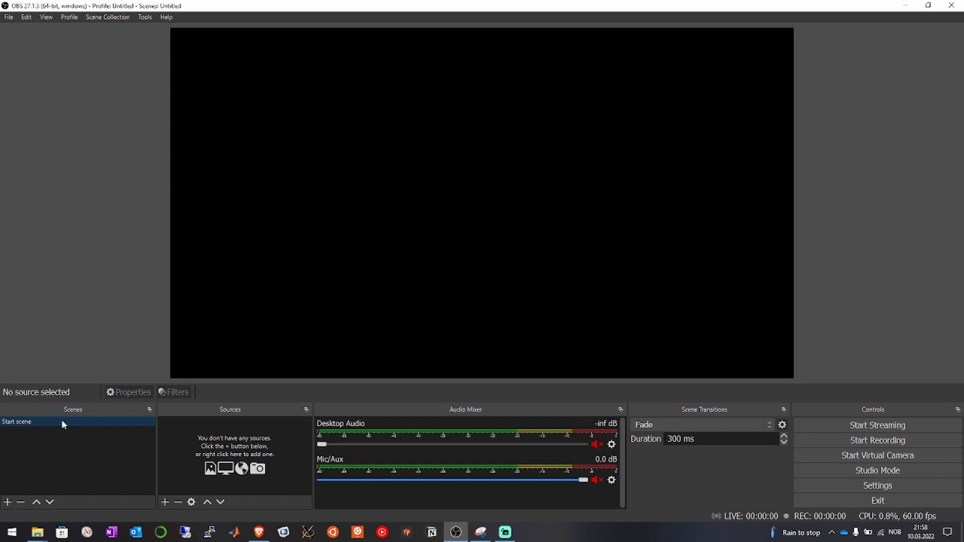
{"action": "left_click", "coordinate": [165, 502]}
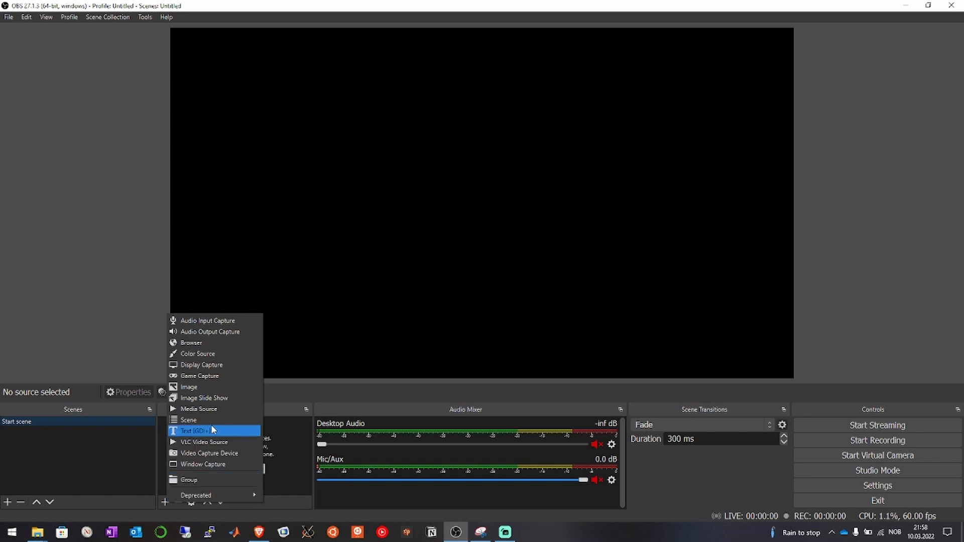
{"action": "left_click", "coordinate": [210, 453]}
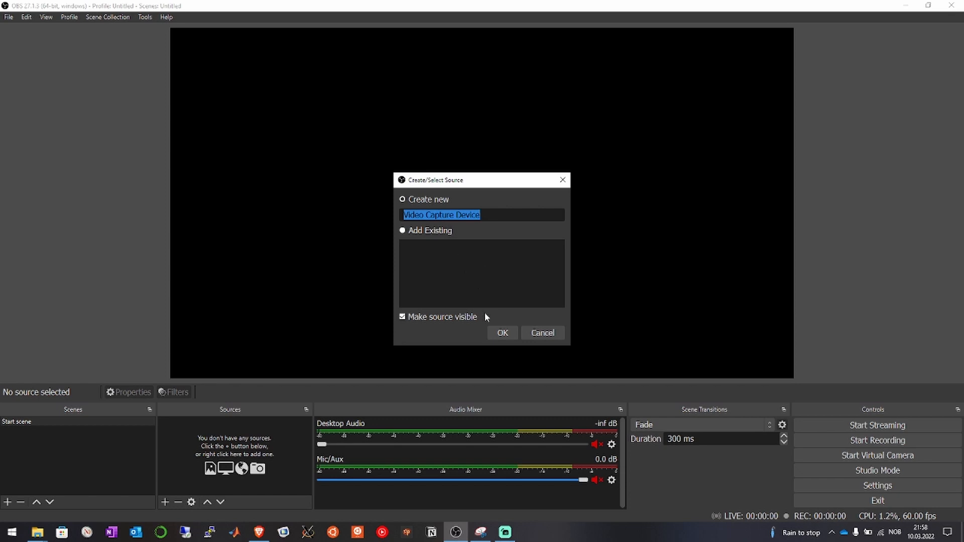
{"action": "left_click", "coordinate": [504, 333]}
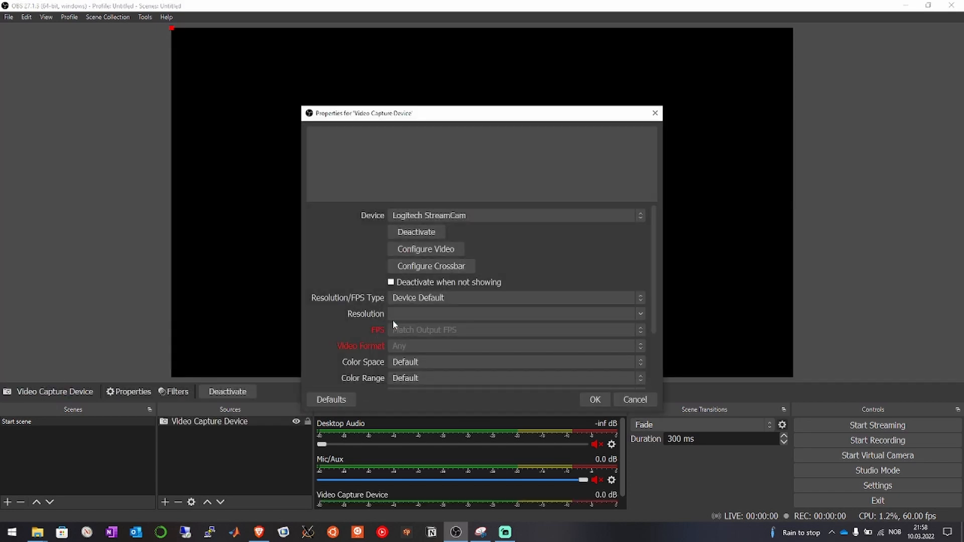
{"action": "left_click", "coordinate": [505, 217]}
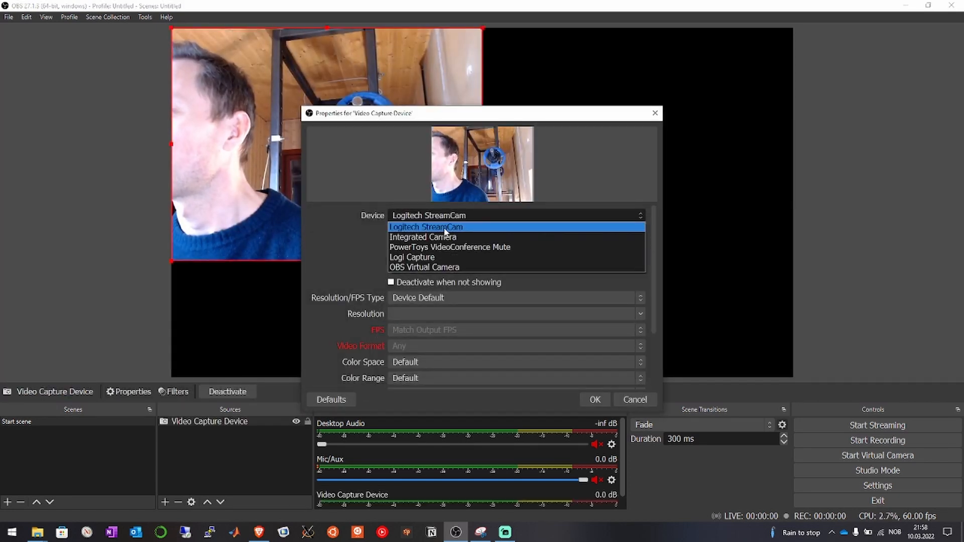
{"action": "left_click", "coordinate": [445, 228]}
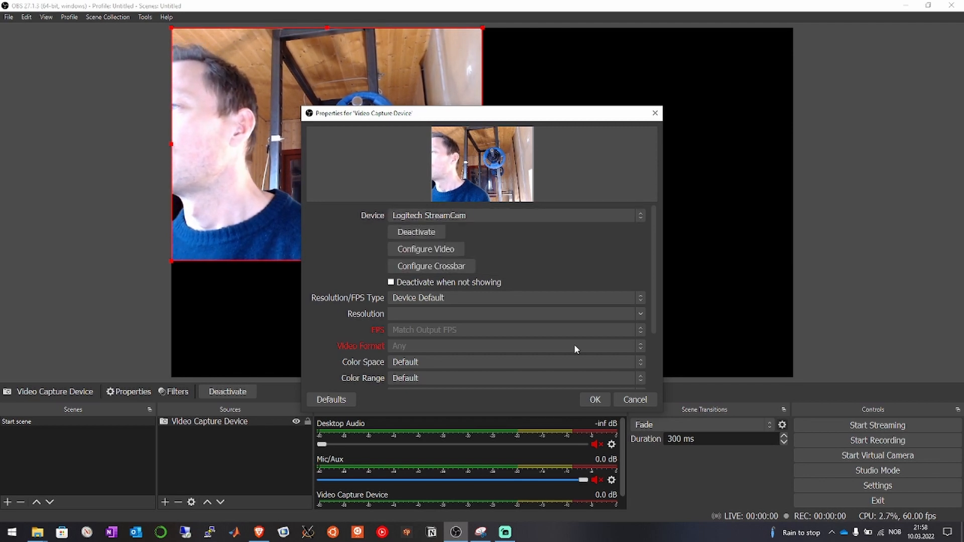
{"action": "left_click", "coordinate": [592, 400]}
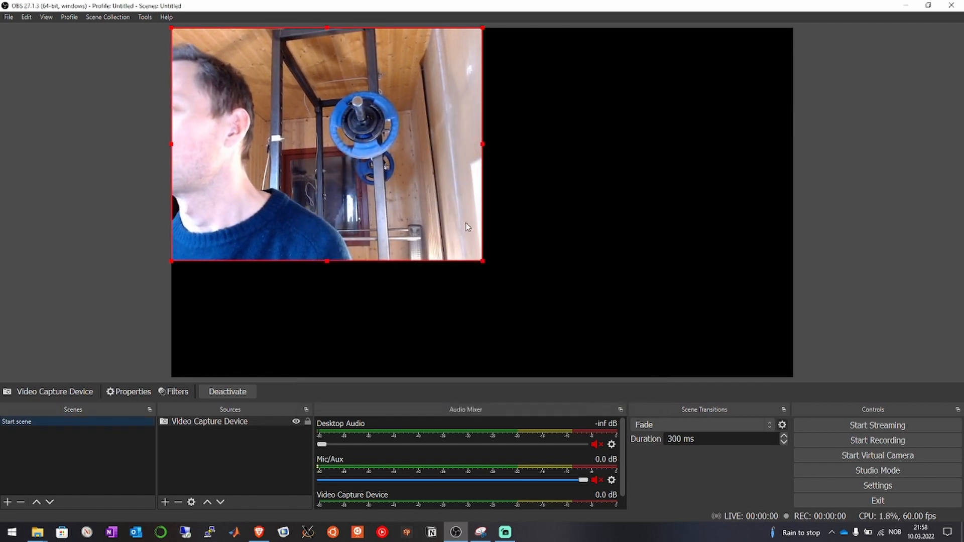
Step: Enlarge the webcam image to the full canvas height and centre it horizontally on the canvas
{"action": "left_click_drag", "start_coordinate": [482, 261], "coordinate": [635, 357]}
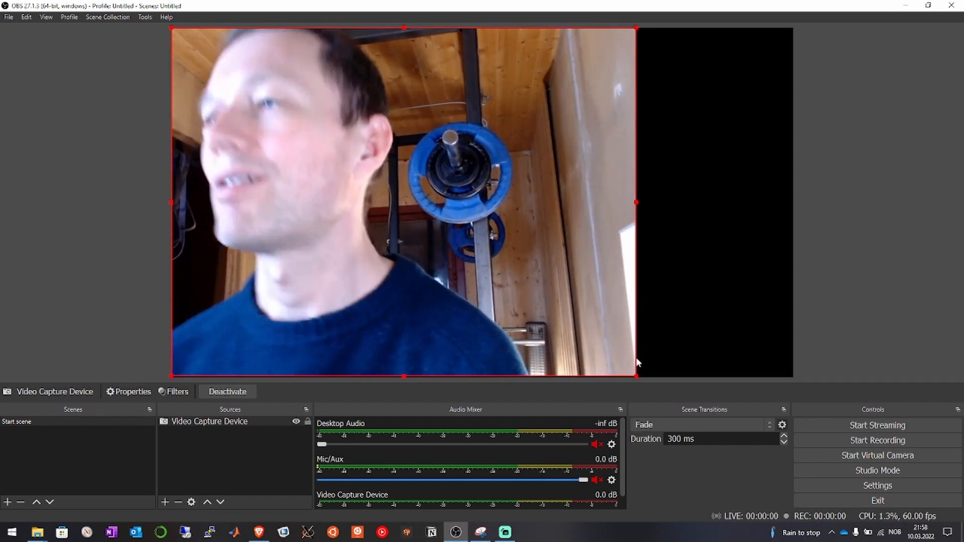
{"action": "left_click_drag", "start_coordinate": [437, 182], "coordinate": [505, 188]}
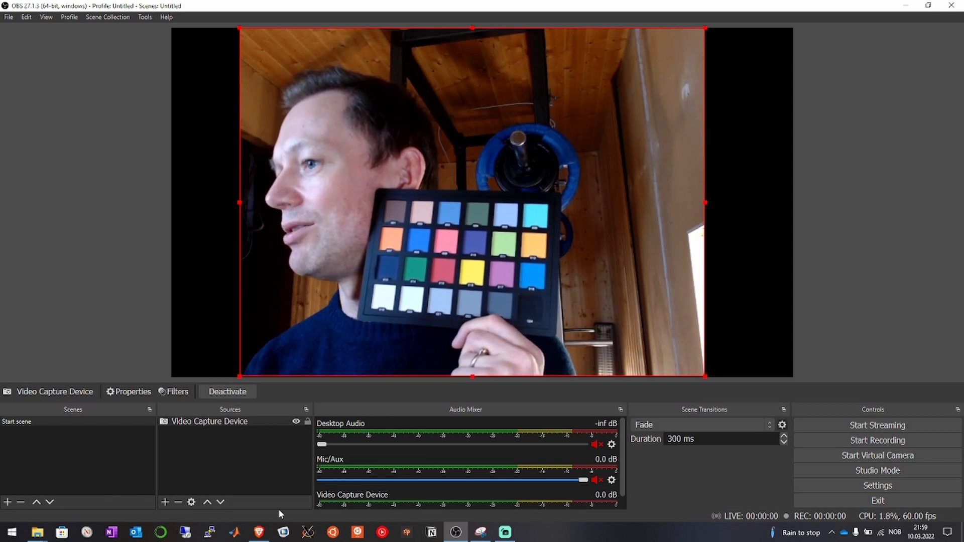
Step: Switch to Snipping Tool and capture a new snip of the webcam image showing the color checker card
{"action": "left_click", "coordinate": [480, 534]}
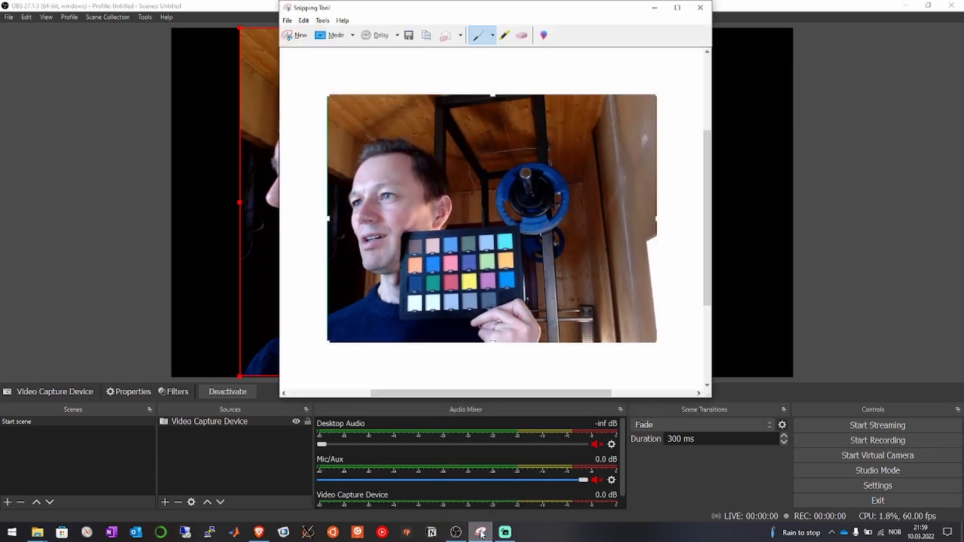
{"action": "left_click", "coordinate": [303, 36]}
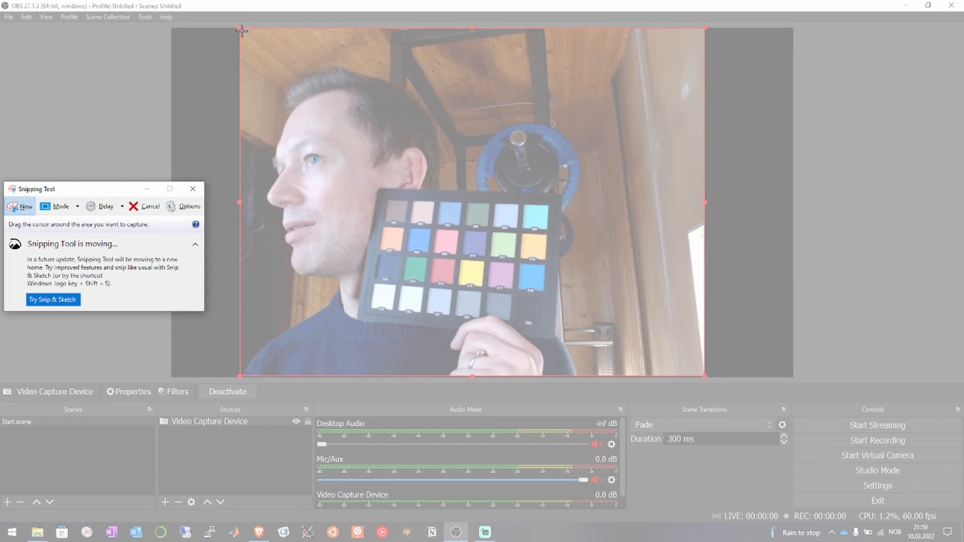
{"action": "left_click_drag", "start_coordinate": [241, 29], "coordinate": [704, 376]}
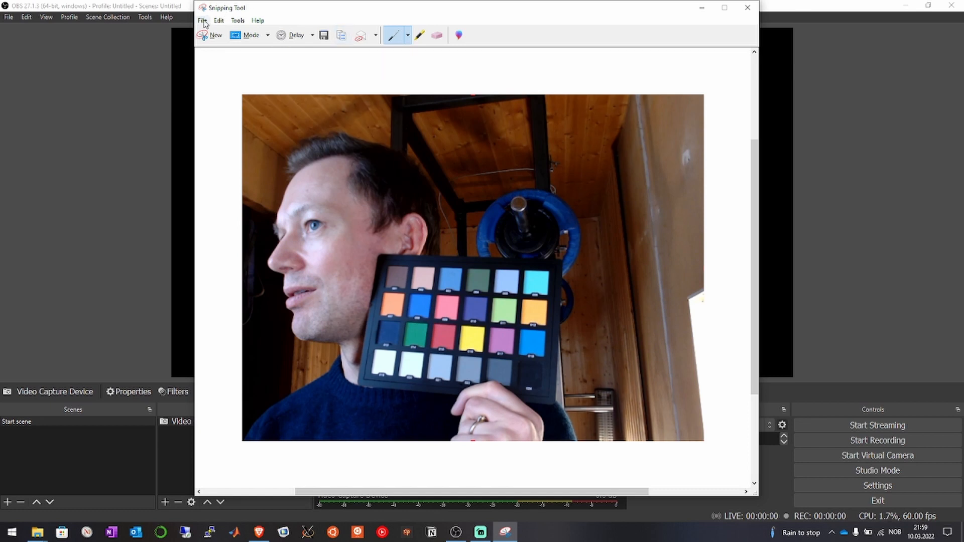
Step: Save the snip as cc.JPG in the PerfectColor documents folder, replacing the existing file
{"action": "left_click", "coordinate": [202, 21]}
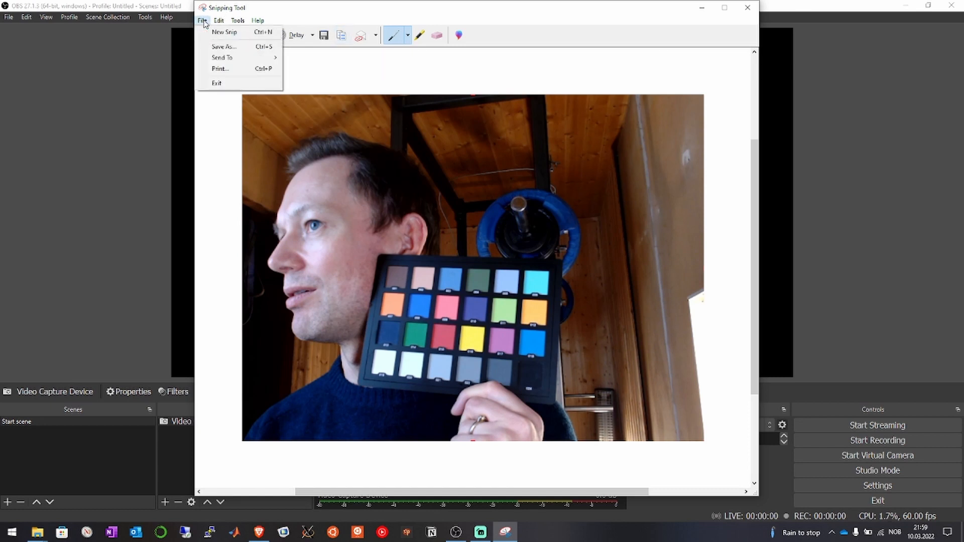
{"action": "left_click", "coordinate": [216, 47]}
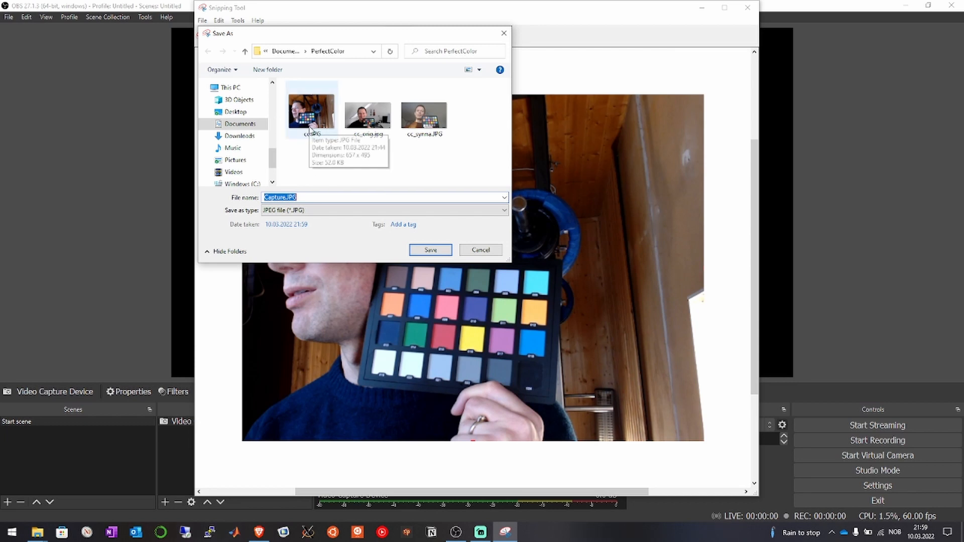
{"action": "double_click", "coordinate": [310, 123]}
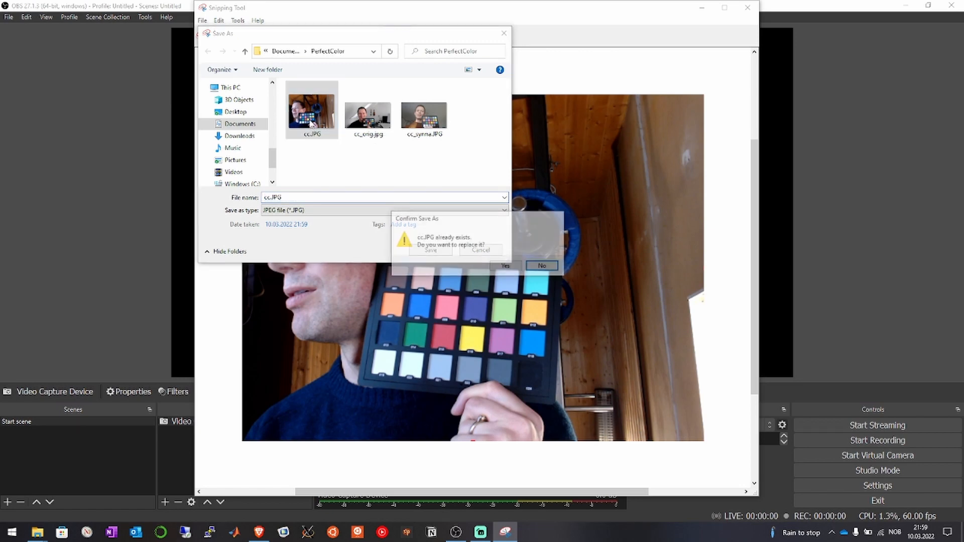
{"action": "left_click", "coordinate": [503, 267]}
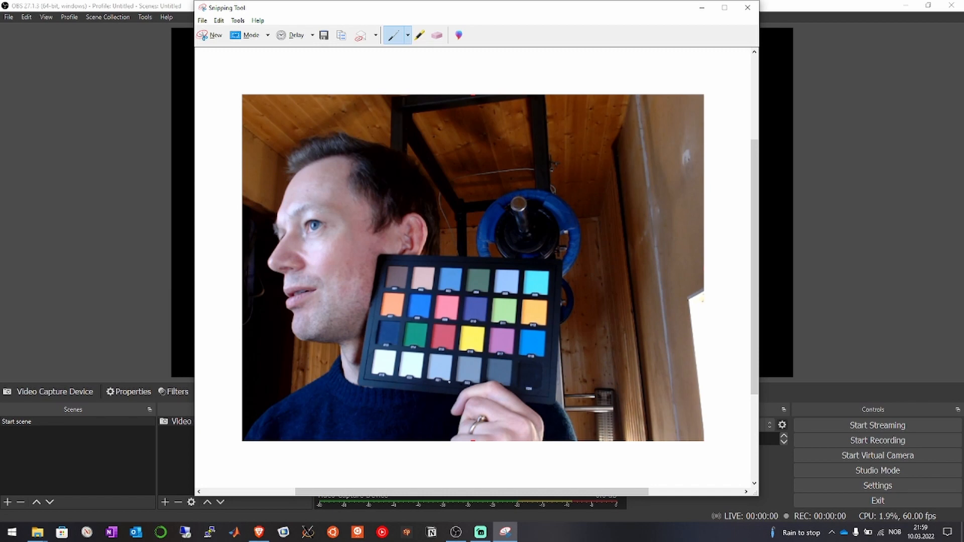
Step: Launch PerfectColor from the desktop, create the LUTs from cc.jpg with the ColorChecker clone option, and dismiss the result image
{"action": "key", "text": "super+d"}
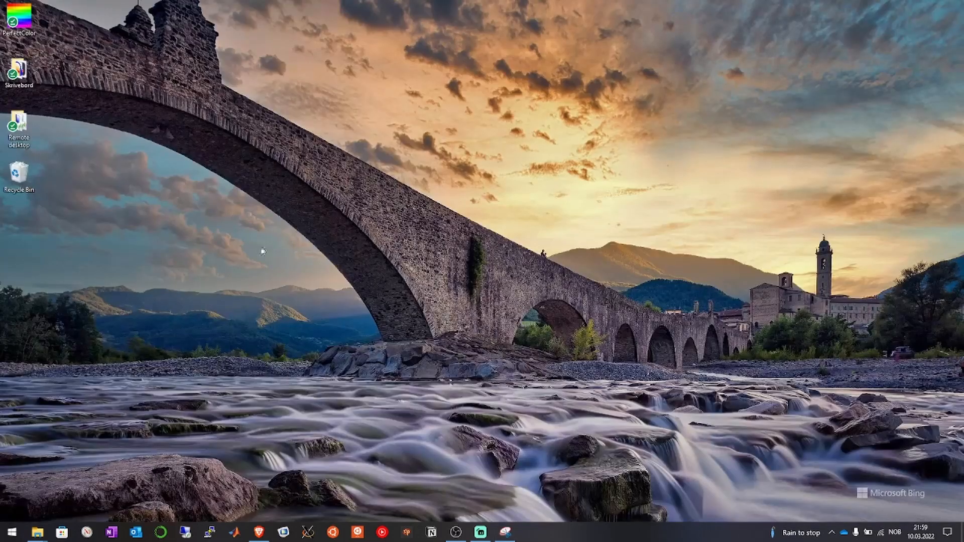
{"action": "double_click", "coordinate": [20, 19]}
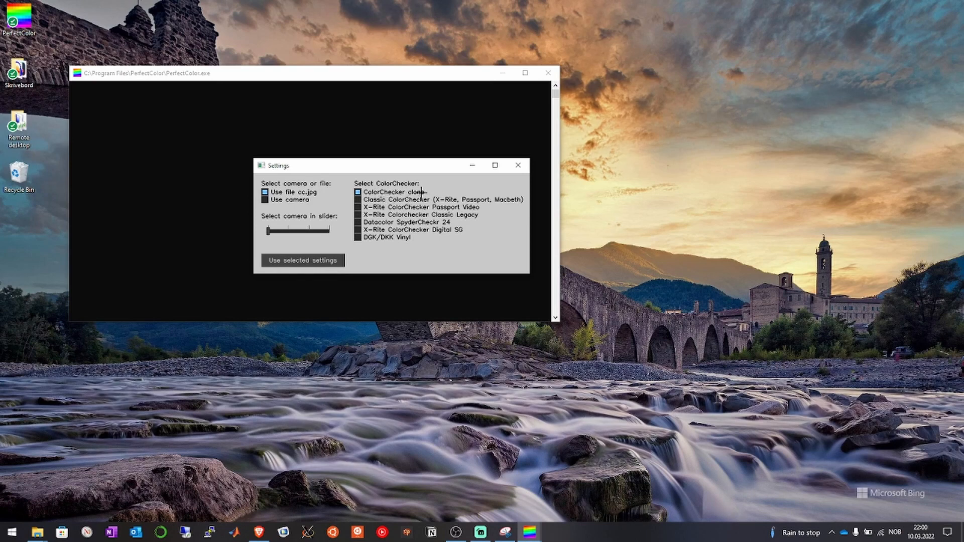
{"action": "left_click", "coordinate": [319, 261]}
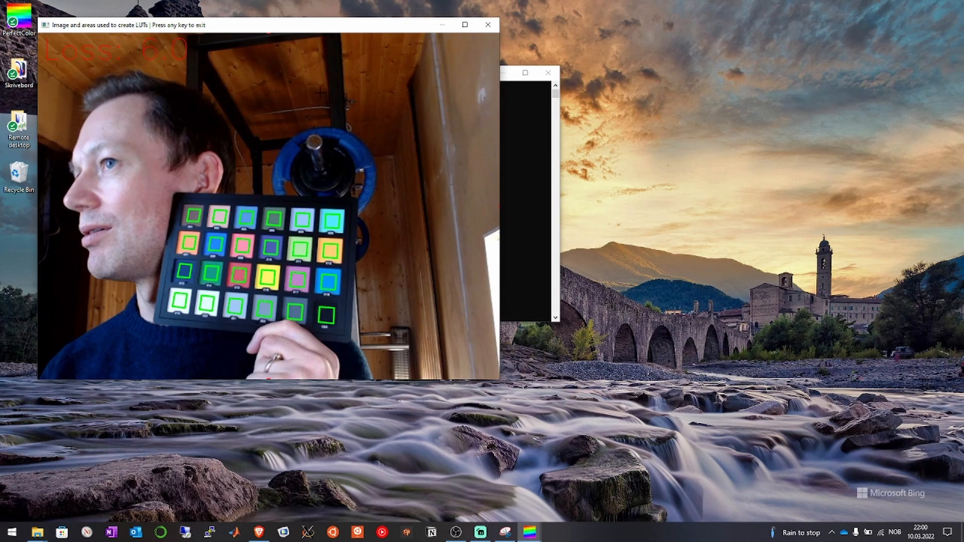
{"action": "key", "text": "Escape"}
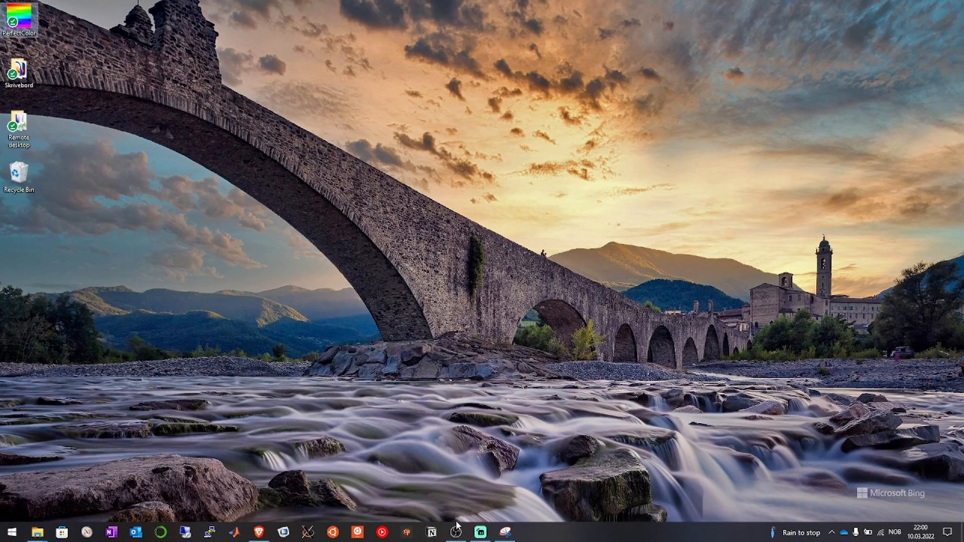
Step: Switch back to OBS and add an Apply LUT effect filter with its default name to the Video Capture Device source
{"action": "mouse_move", "coordinate": [455, 531]}
{"action": "left_click", "coordinate": [454, 483]}
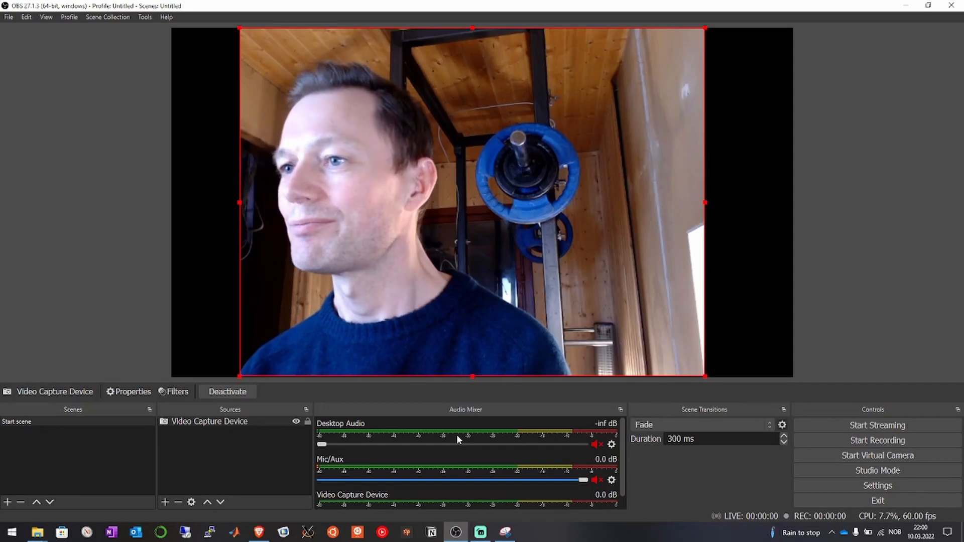
{"action": "left_click", "coordinate": [224, 420]}
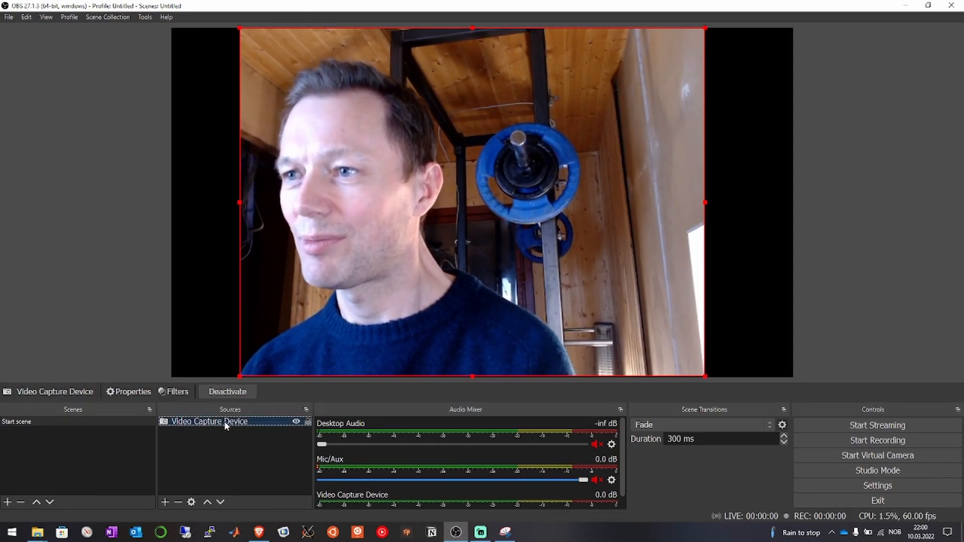
{"action": "right_click", "coordinate": [224, 424]}
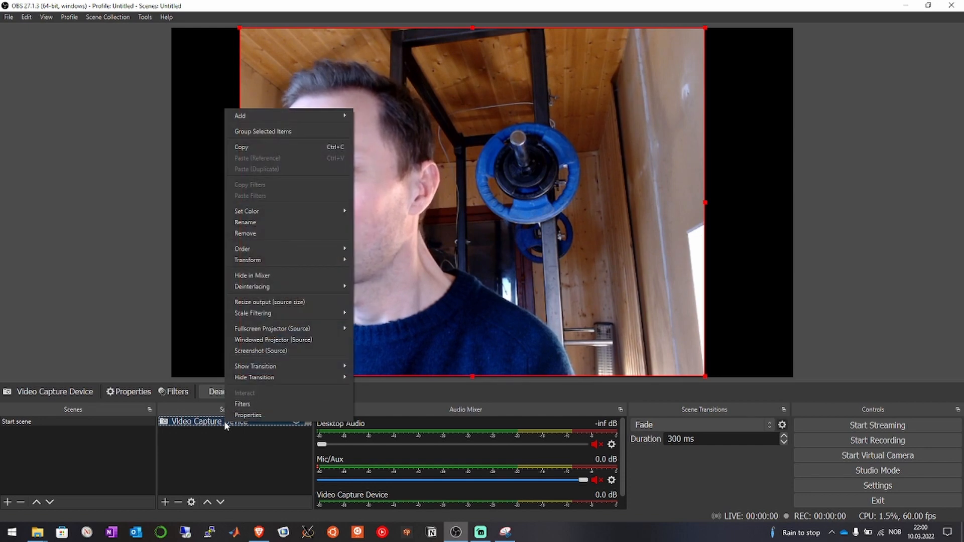
{"action": "left_click", "coordinate": [243, 403]}
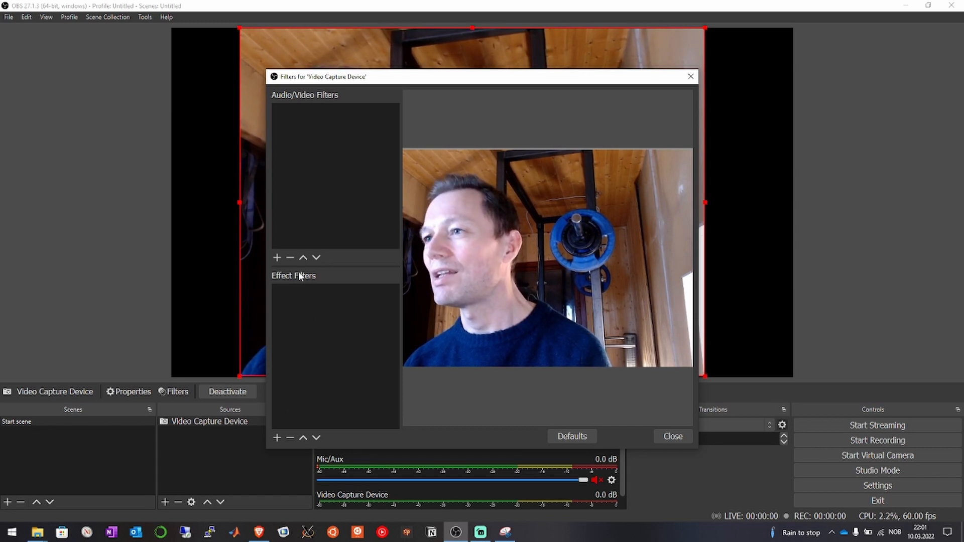
{"action": "left_click", "coordinate": [277, 437]}
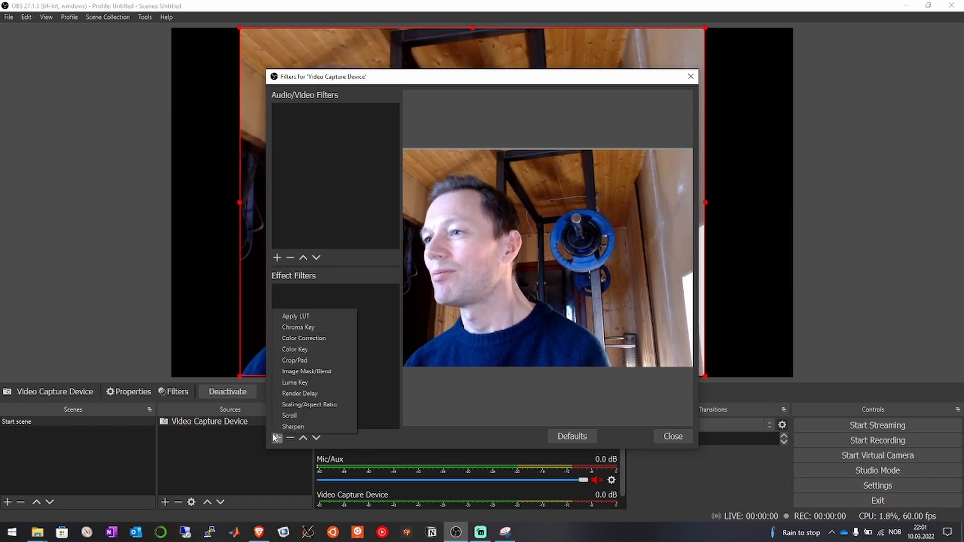
{"action": "left_click", "coordinate": [312, 315]}
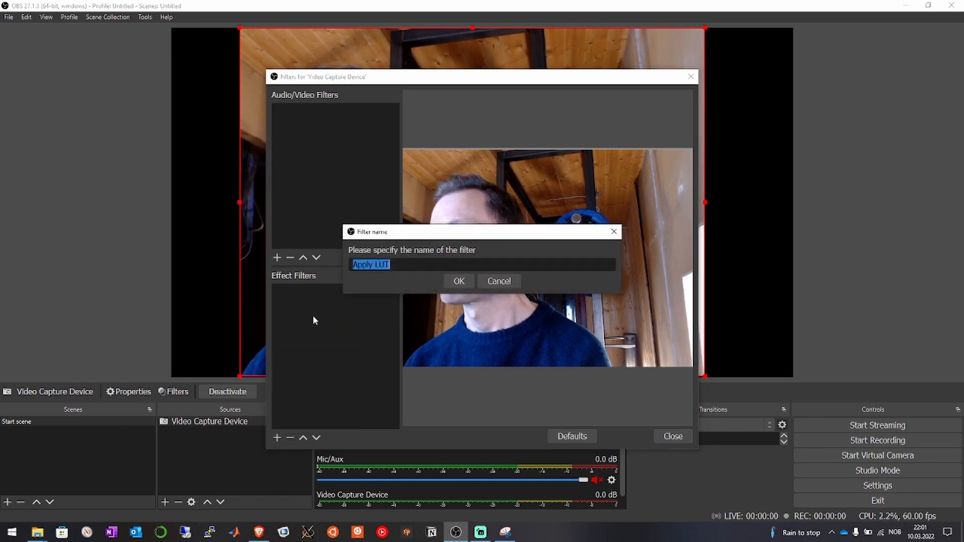
{"action": "left_click", "coordinate": [456, 280]}
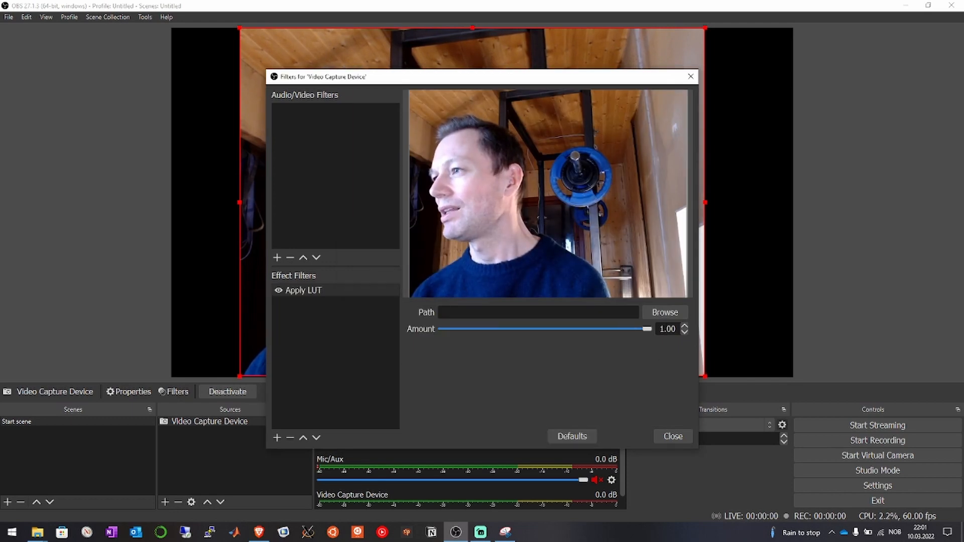
Step: Load cc_LUT.png from the PerfectColor documents folder as the LUT for the filter
{"action": "left_click", "coordinate": [665, 312]}
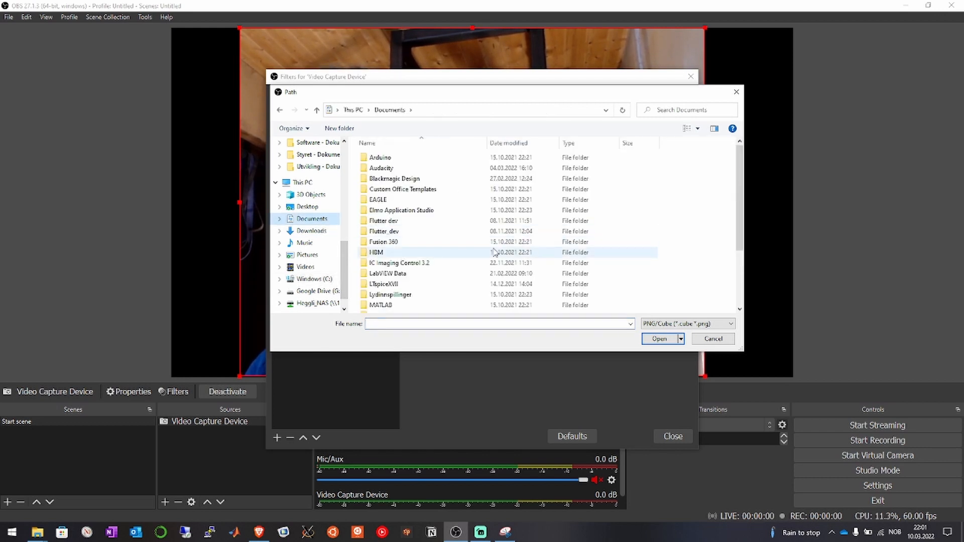
{"action": "scroll", "coordinate": [495, 252], "scroll_direction": "down", "scroll_amount": 3}
{"action": "double_click", "coordinate": [415, 247]}
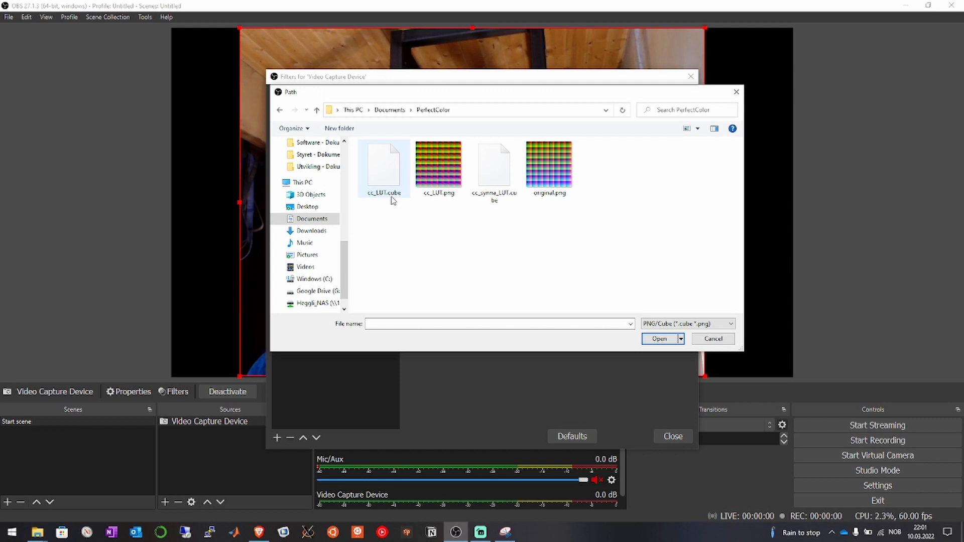
{"action": "double_click", "coordinate": [438, 196]}
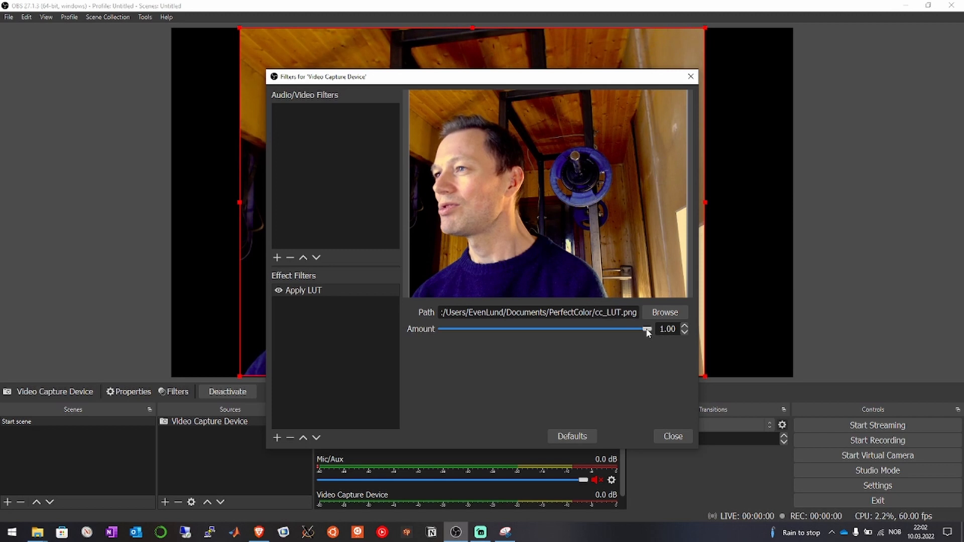
Step: Compare the webcam image with the LUT amount at 0.00 and back at 1.00, and close the filter settings
{"action": "left_click_drag", "start_coordinate": [647, 331], "coordinate": [425, 330]}
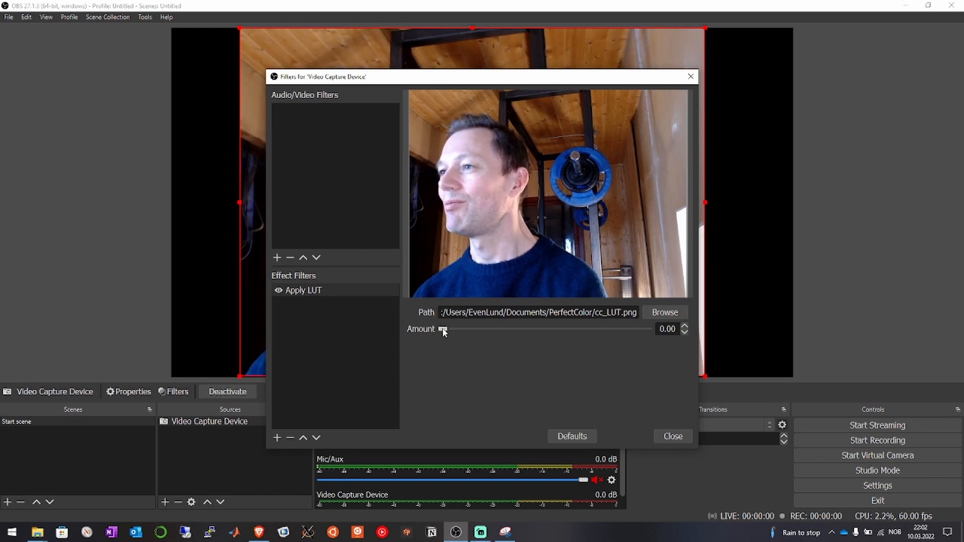
{"action": "left_click_drag", "start_coordinate": [444, 331], "coordinate": [673, 326]}
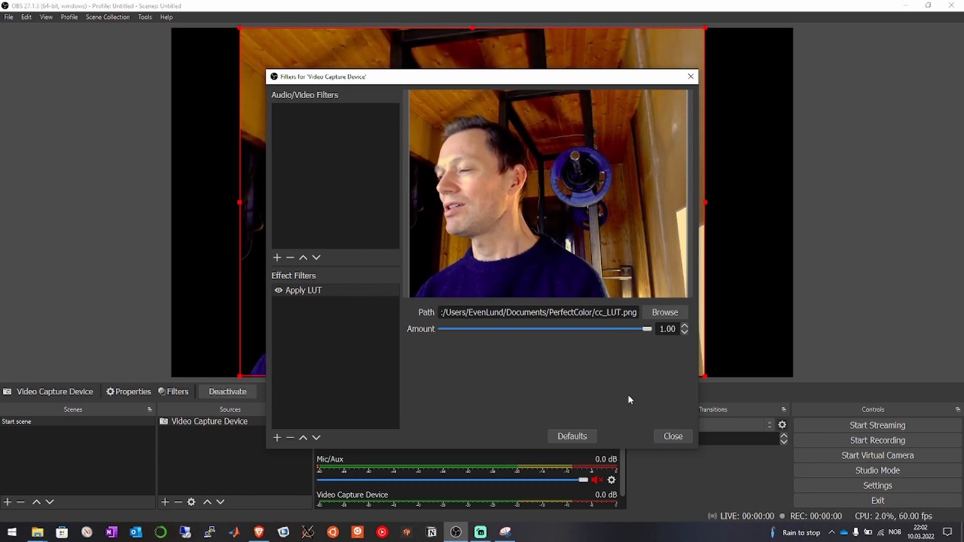
{"action": "left_click", "coordinate": [673, 437]}
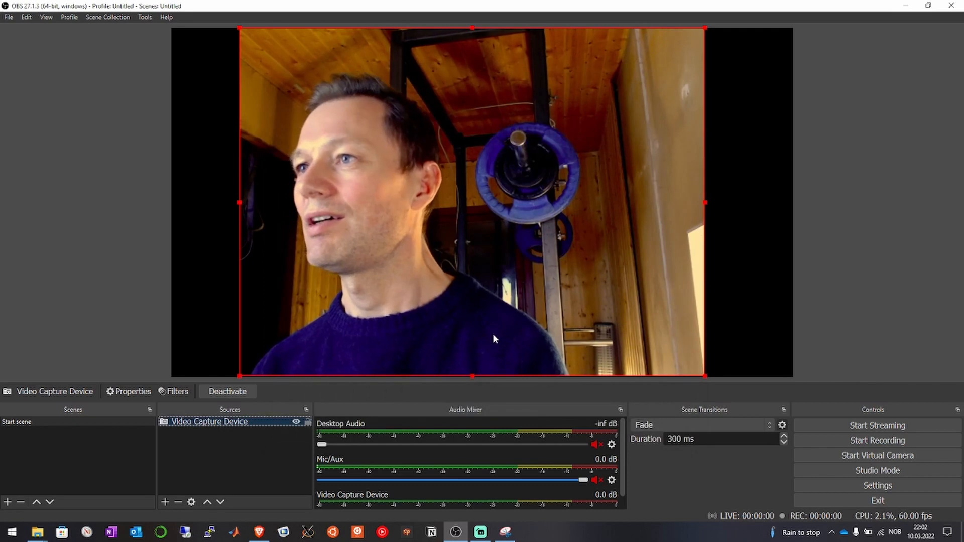